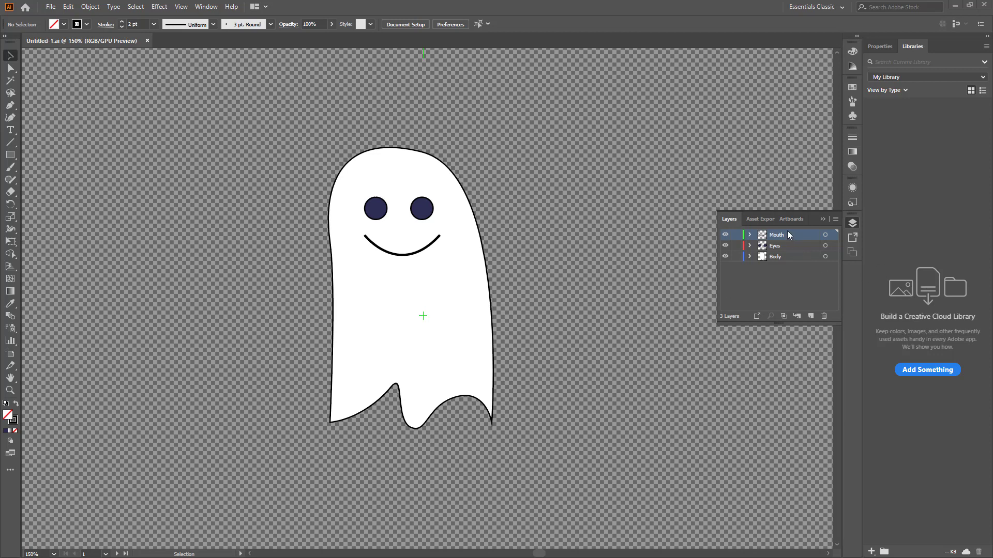
Select the Eyes and Body layers, then save the artwork to the Desktop as Ghost
{"action": "left_click", "coordinate": [781, 249]}
{"action": "left_click", "coordinate": [781, 257]}
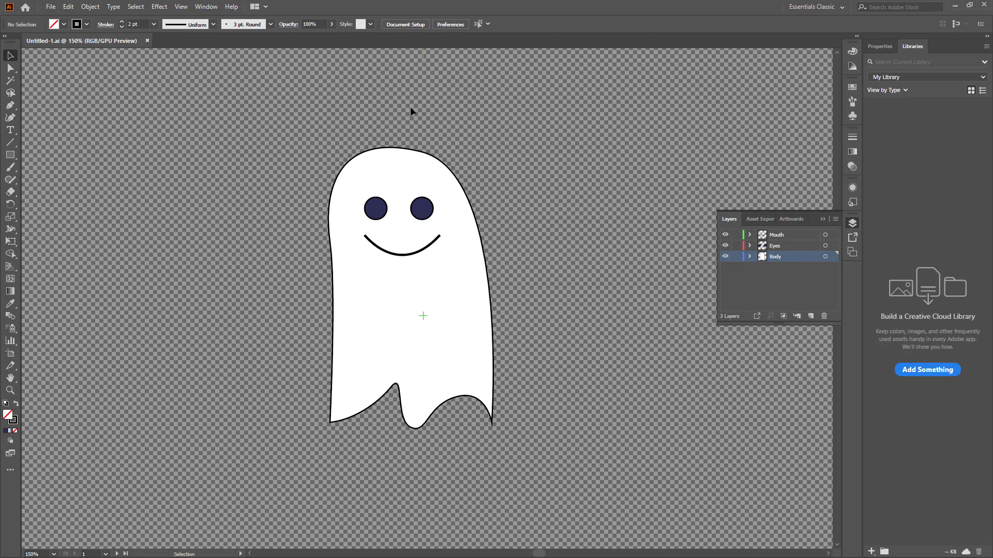
{"action": "left_click", "coordinate": [53, 11]}
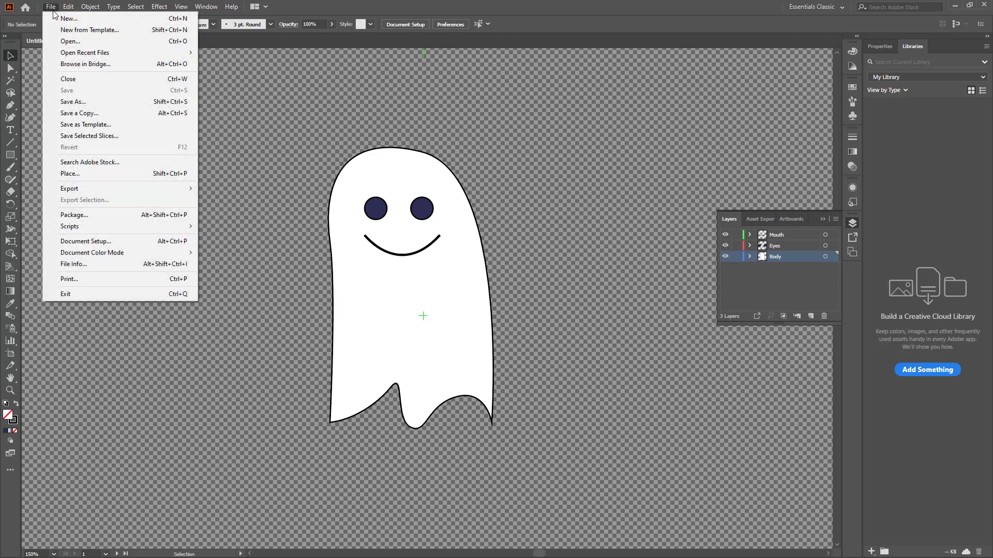
{"action": "left_click", "coordinate": [76, 104]}
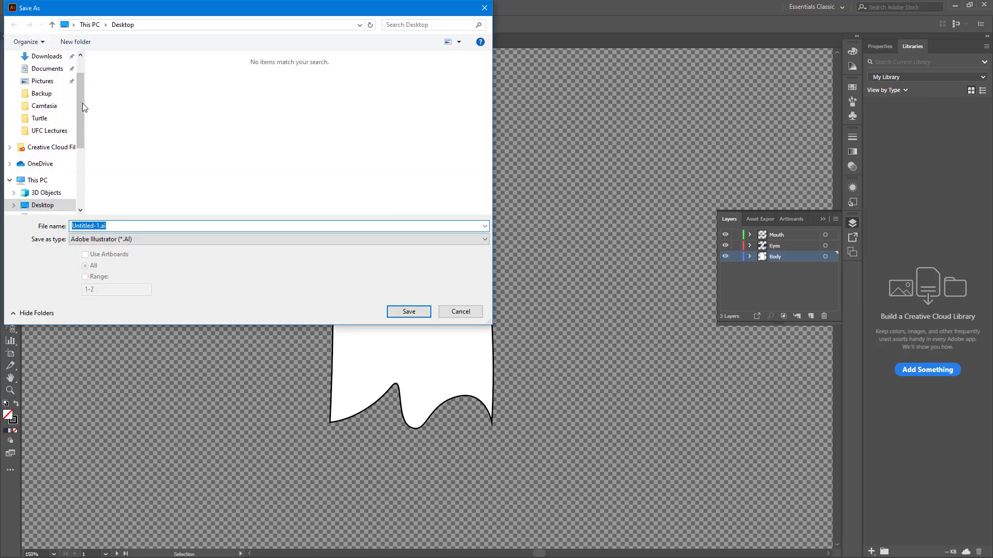
{"action": "left_click", "coordinate": [127, 225]}
{"action": "type", "text": "Gho"}
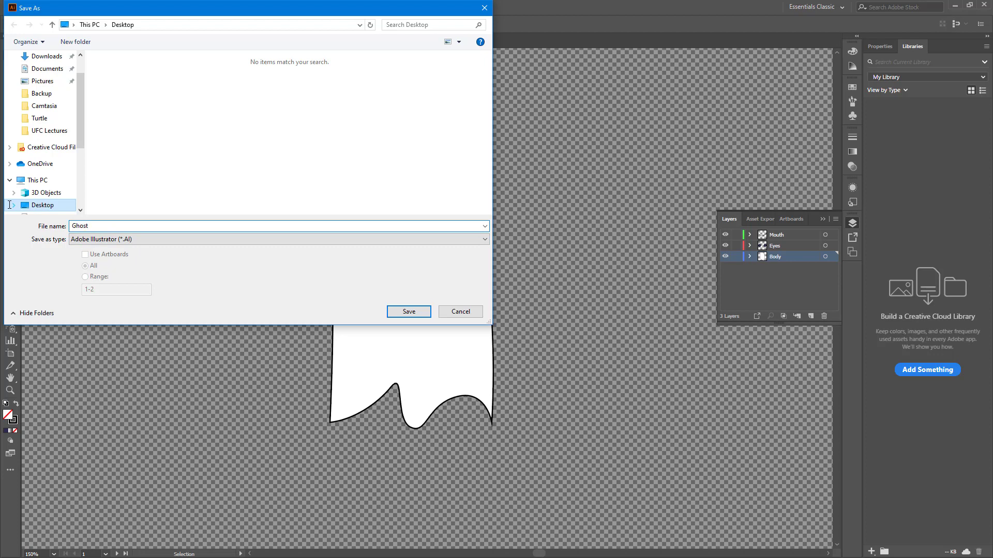
{"action": "type", "text": "st"}
{"action": "left_click", "coordinate": [408, 311]}
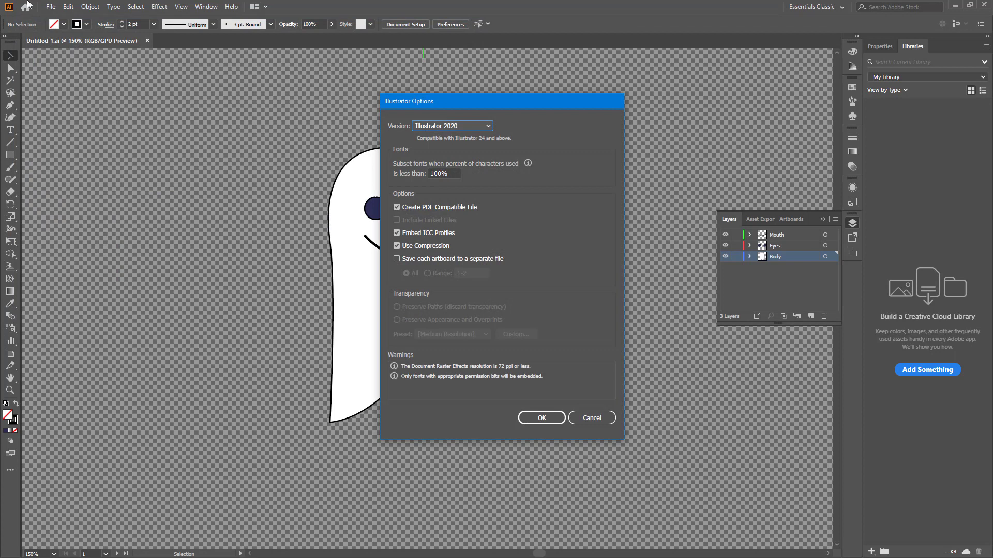
Save Ghost.ai in the legacy Illustrator CS2 version and accept the legacy format warning
{"action": "left_click_drag", "start_coordinate": [456, 104], "coordinate": [415, 104]}
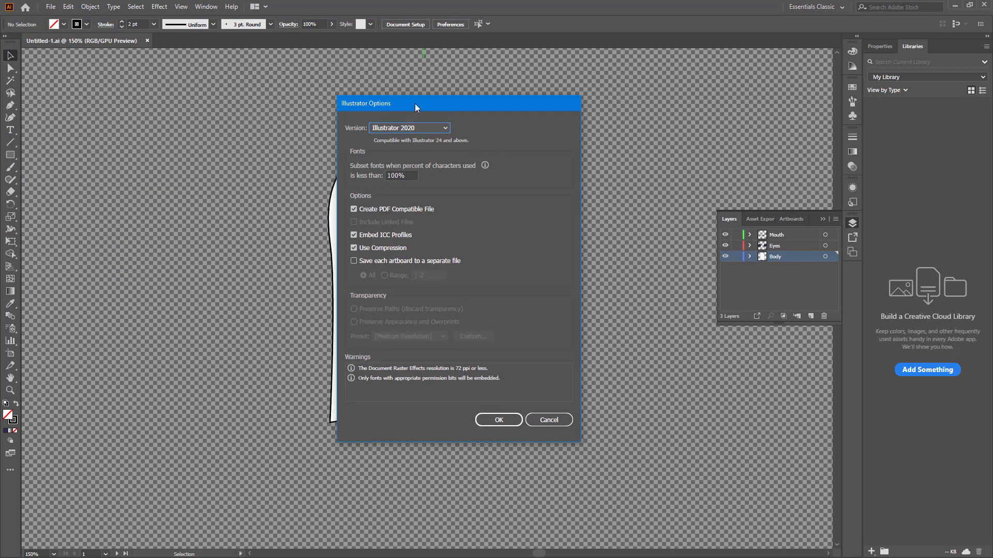
{"action": "left_click", "coordinate": [399, 128]}
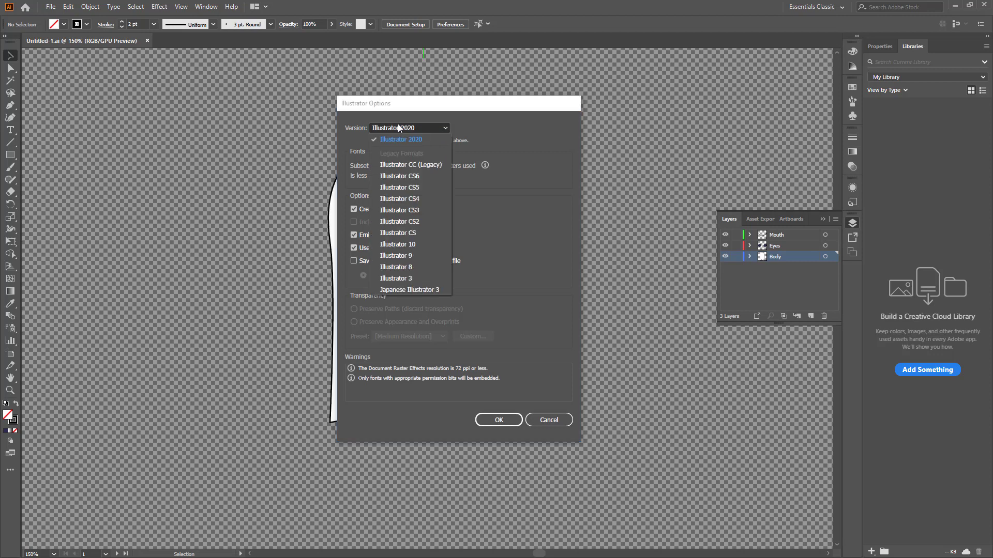
{"action": "left_click", "coordinate": [420, 220]}
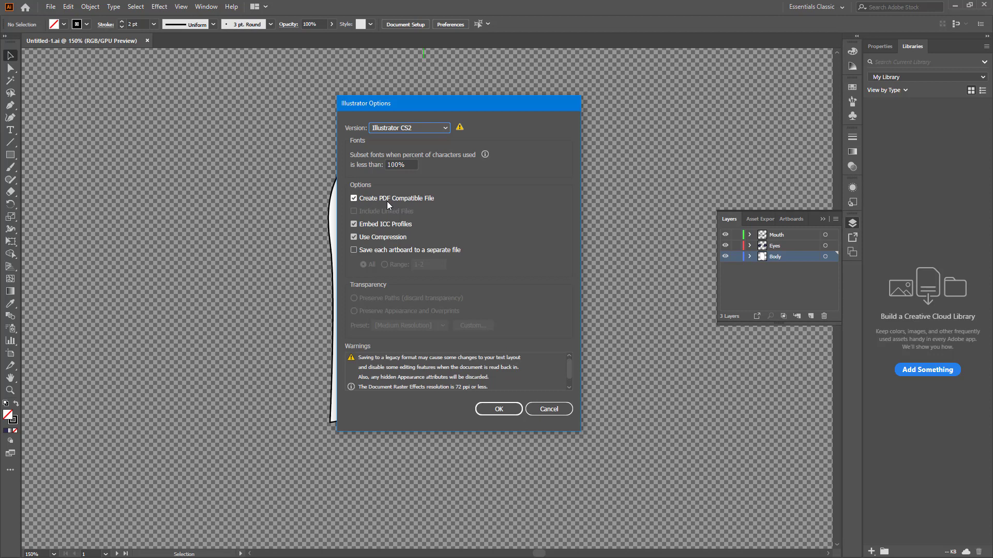
{"action": "left_click", "coordinate": [499, 410]}
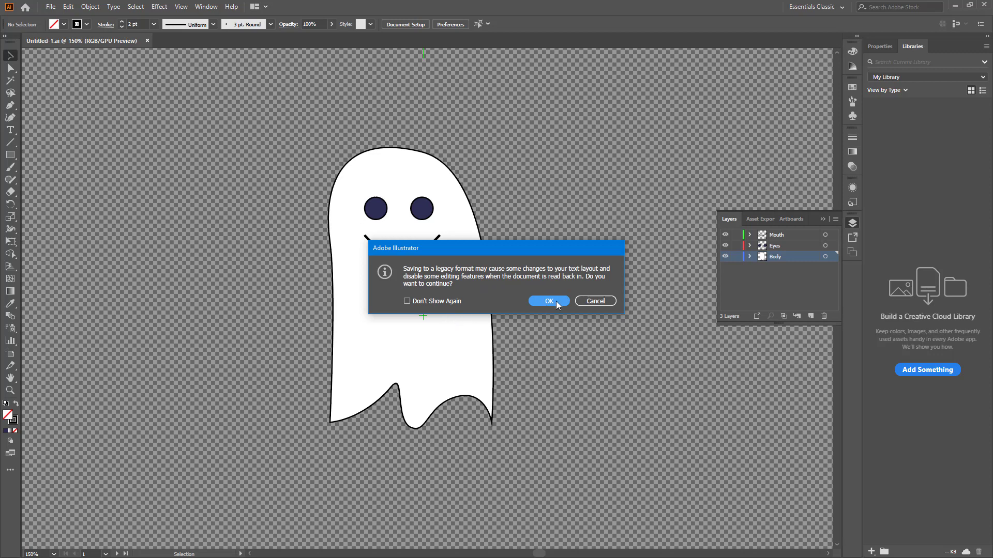
{"action": "left_click", "coordinate": [557, 301]}
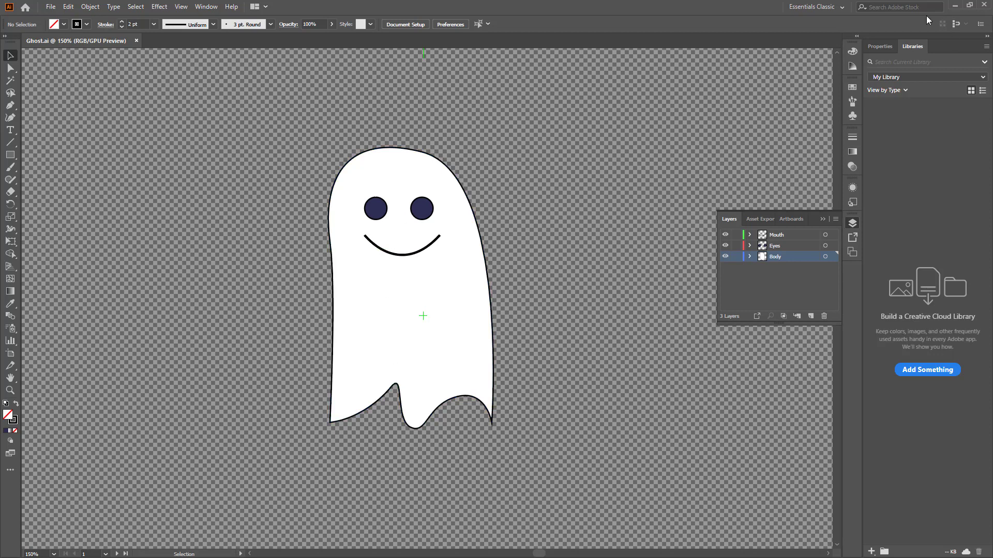
Bring the fghhfgh scene in Harmony to the front and look through the File > Import options
{"action": "left_click", "coordinate": [954, 6]}
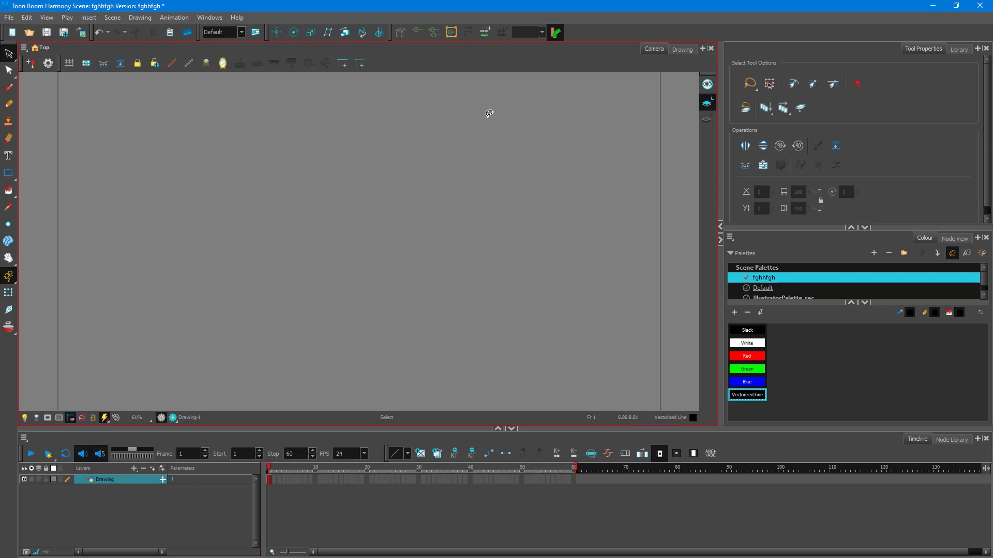
{"action": "left_click", "coordinate": [9, 18]}
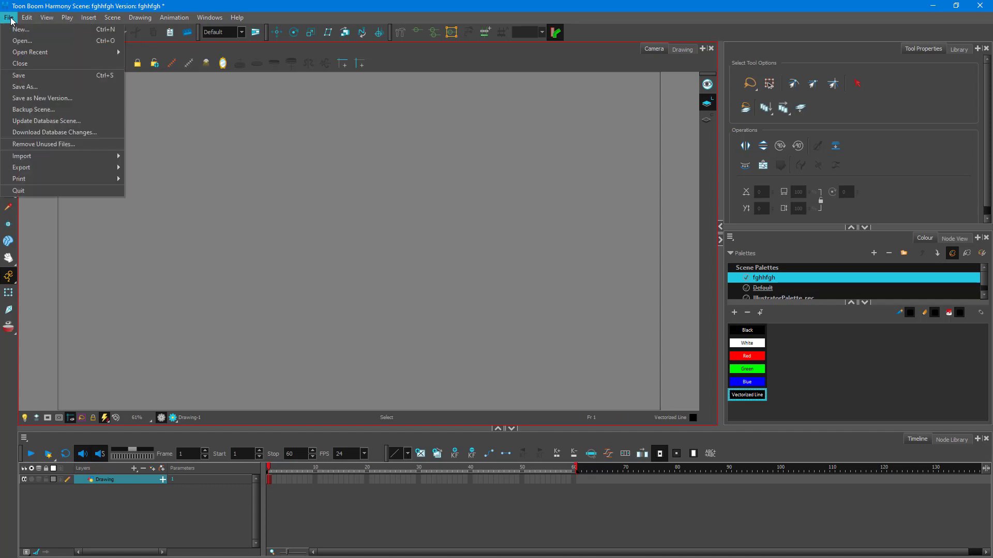
{"action": "mouse_move", "coordinate": [88, 156]}
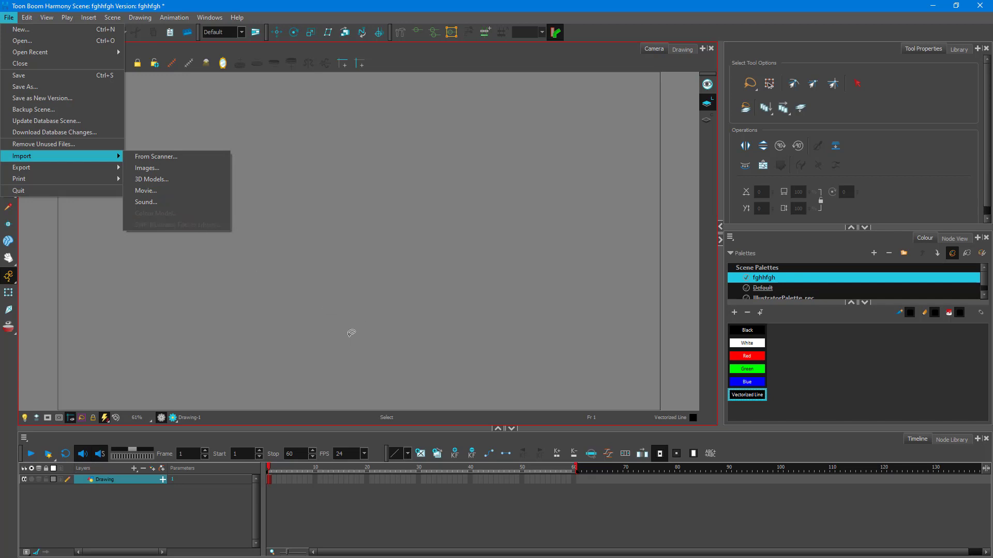
Close the File menu, show the Library in the side panel, and open its folder context menu
{"action": "left_click", "coordinate": [950, 51]}
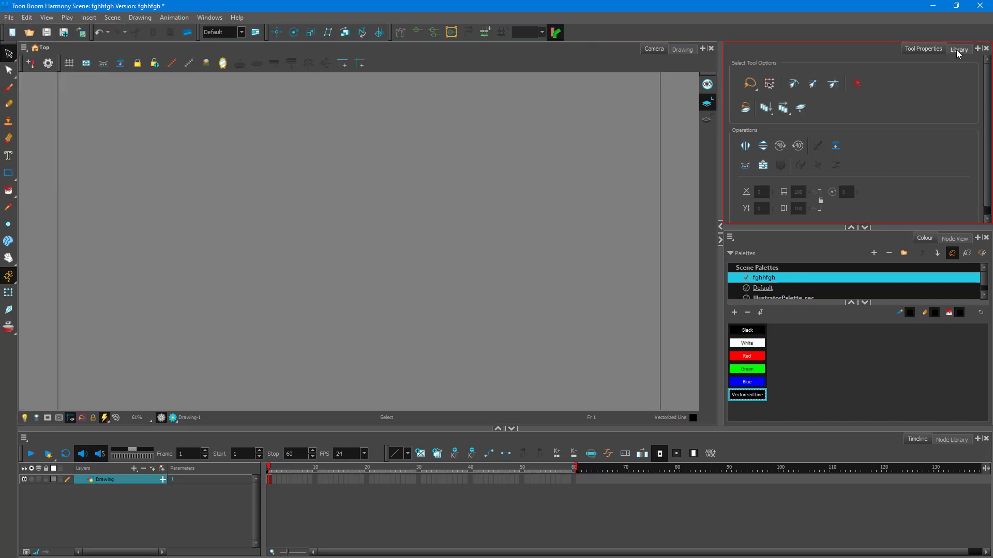
{"action": "left_click", "coordinate": [958, 52]}
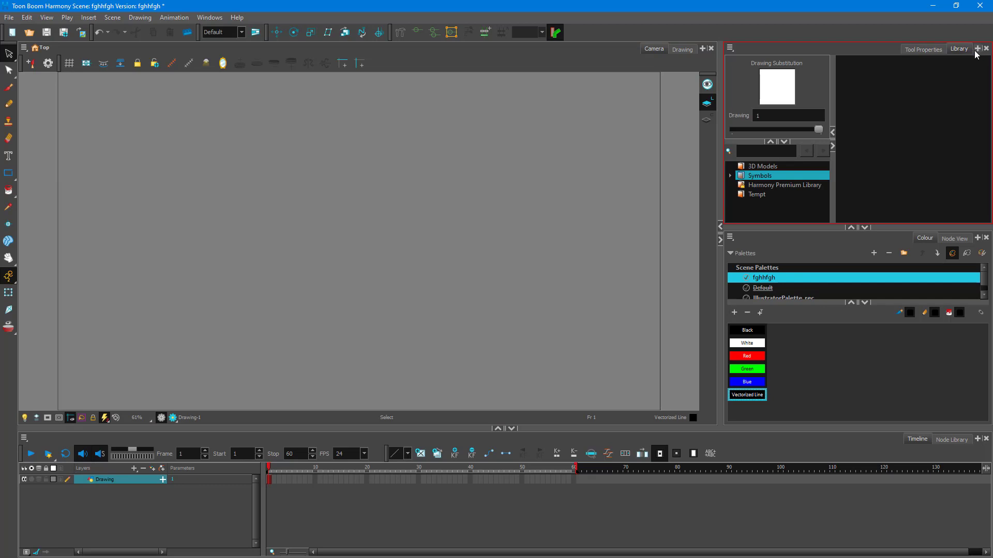
{"action": "left_click", "coordinate": [978, 49]}
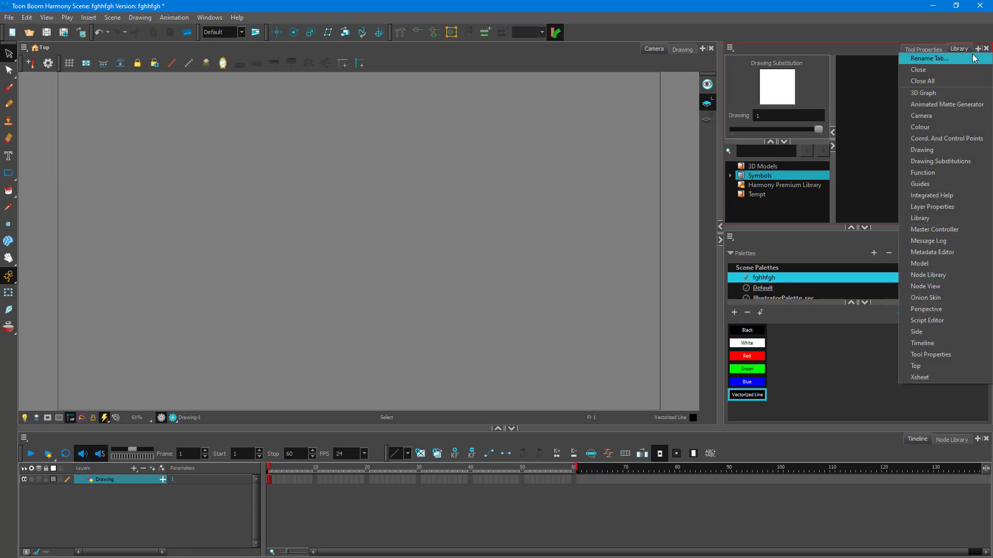
{"action": "left_click", "coordinate": [786, 203]}
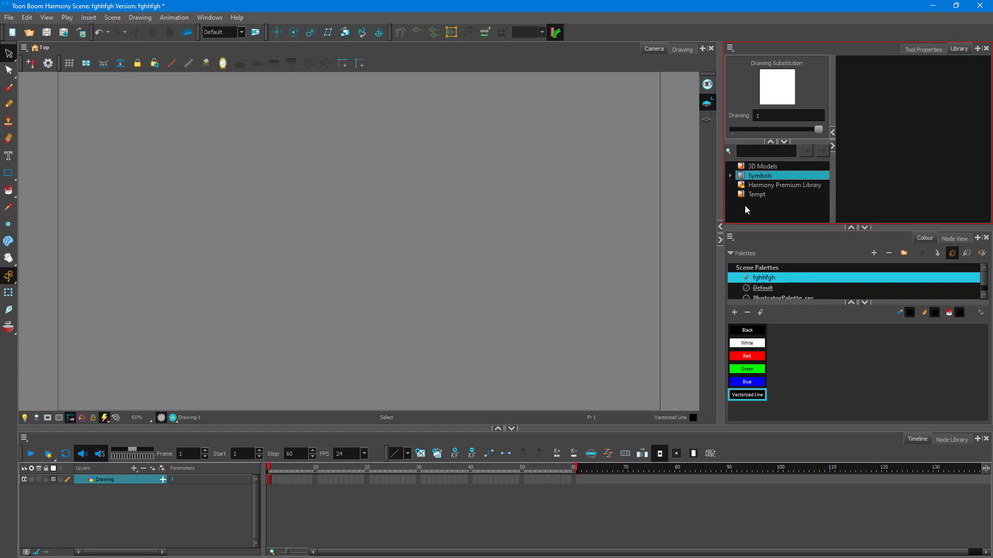
{"action": "right_click", "coordinate": [780, 210]}
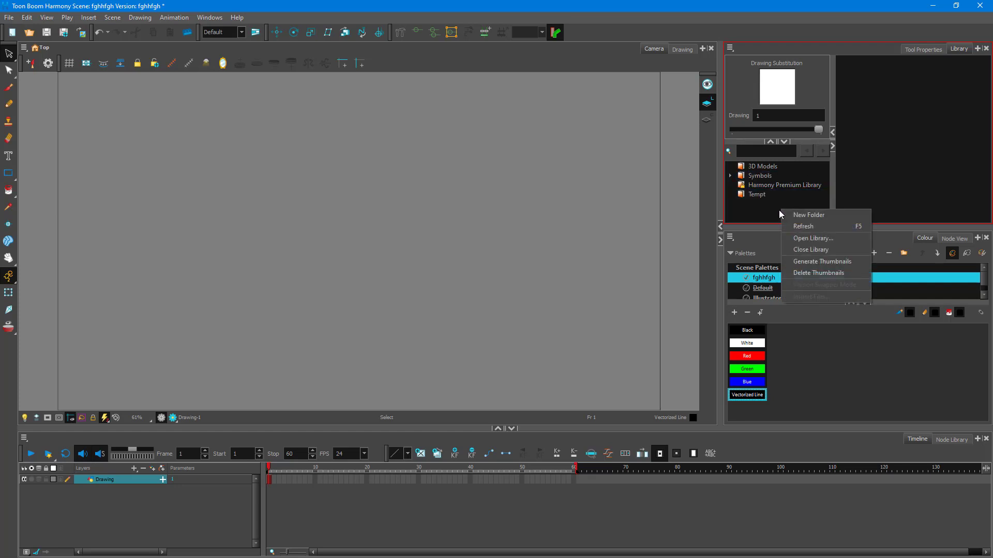
From Open Library, create a new folder named Illustrator Files in Documents
{"action": "left_click", "coordinate": [842, 237]}
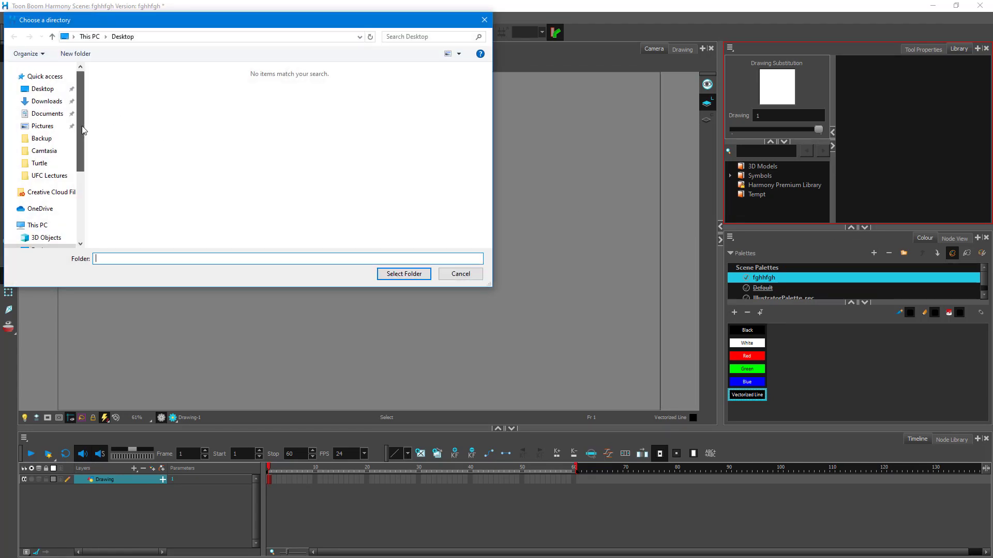
{"action": "scroll", "coordinate": [83, 155], "scroll_direction": "down", "scroll_amount": 4}
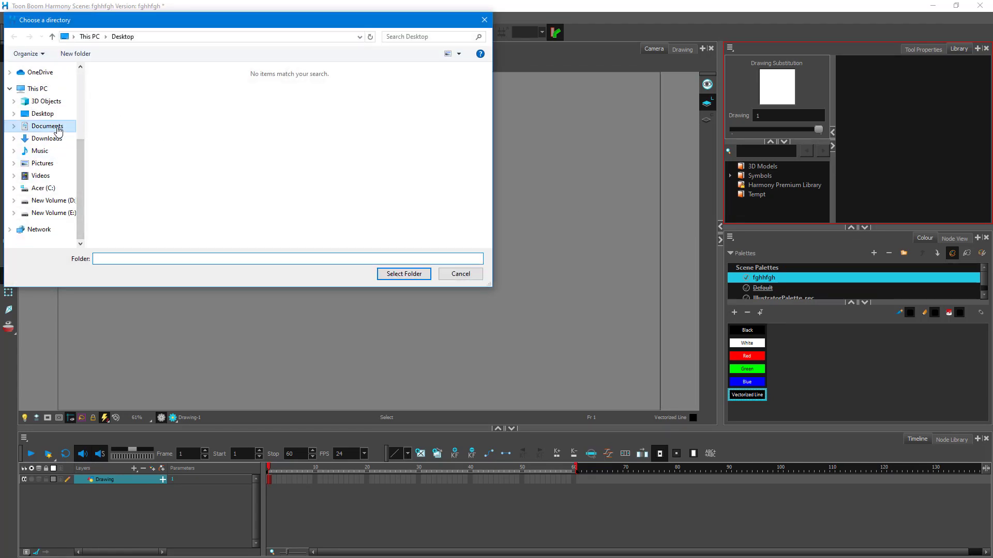
{"action": "left_click", "coordinate": [52, 126]}
{"action": "right_click", "coordinate": [350, 226]}
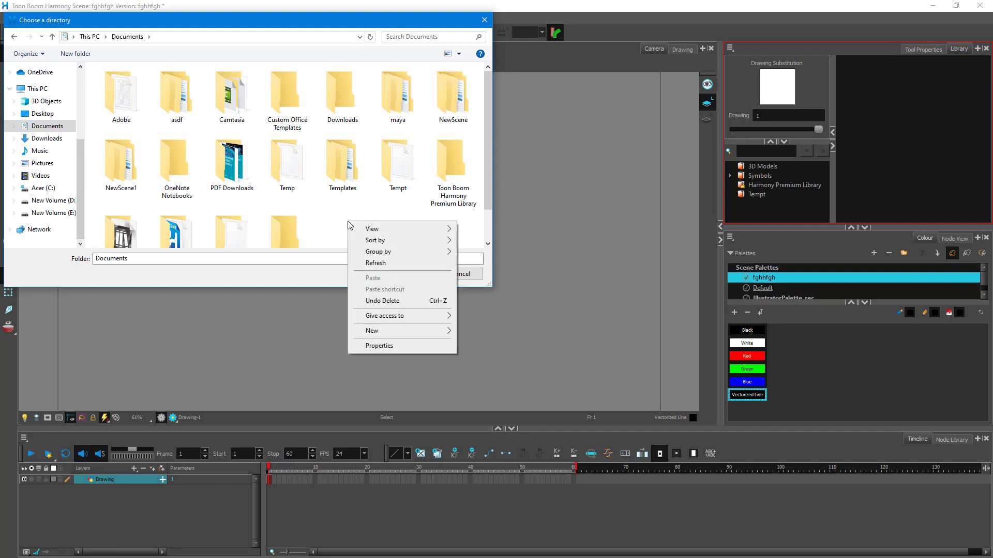
{"action": "mouse_move", "coordinate": [411, 337]}
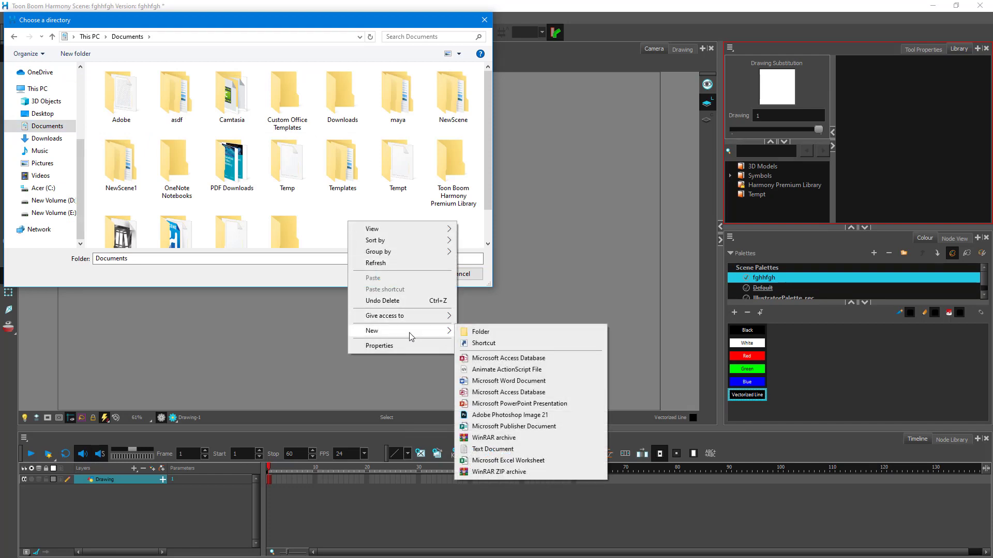
{"action": "left_click", "coordinate": [505, 332]}
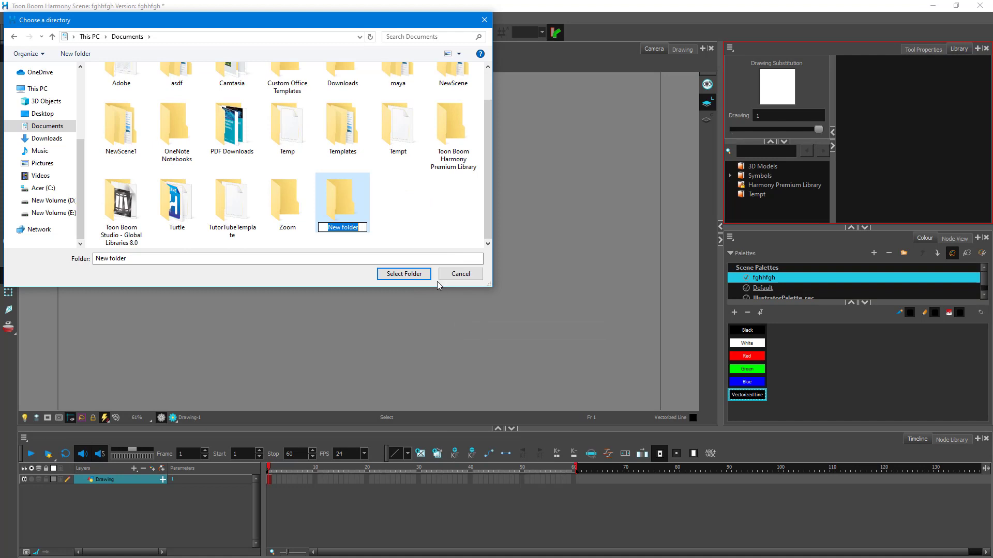
{"action": "type", "text": "Illustrator Files"}
{"action": "left_click", "coordinate": [408, 210]}
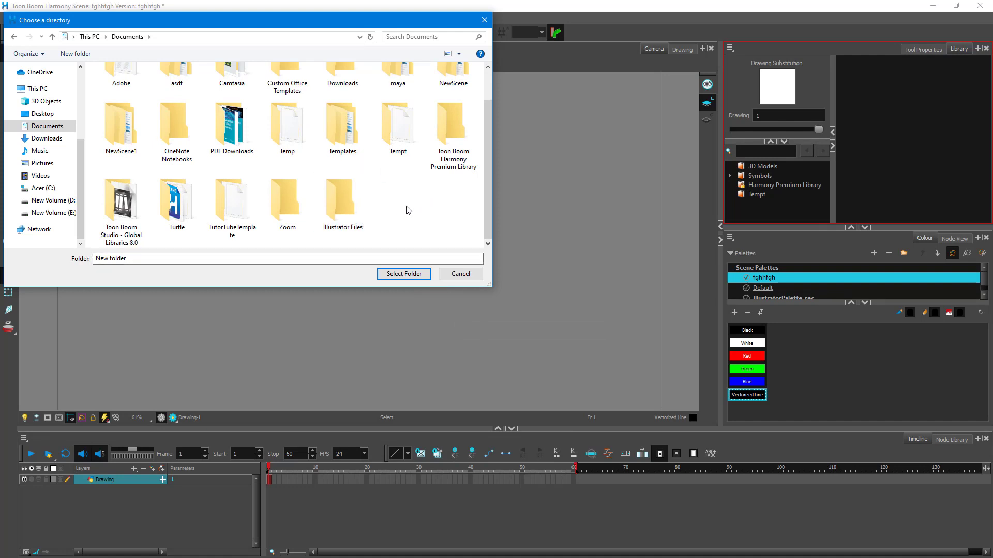
Link the Illustrator Files folder as a library and select it
{"action": "left_click", "coordinate": [347, 195]}
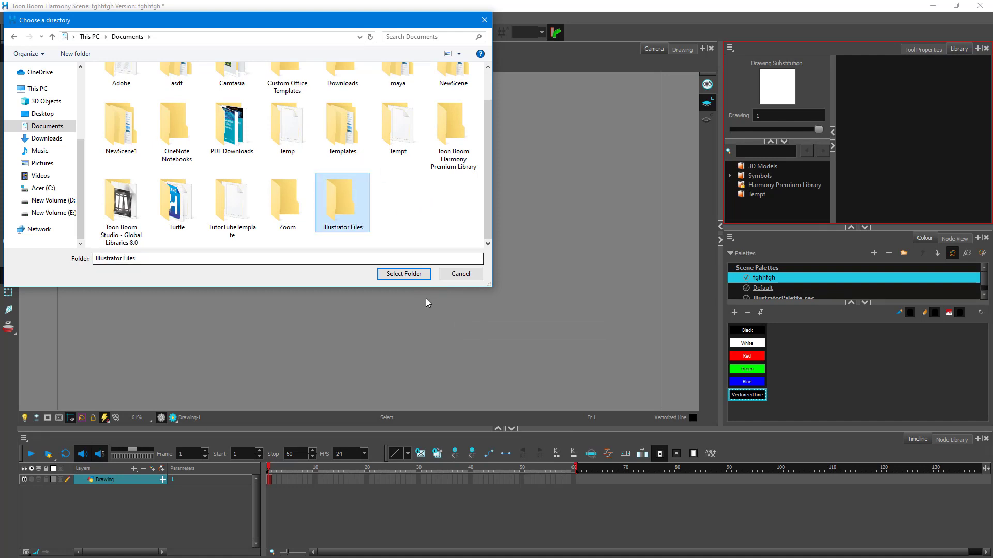
{"action": "left_click", "coordinate": [405, 274]}
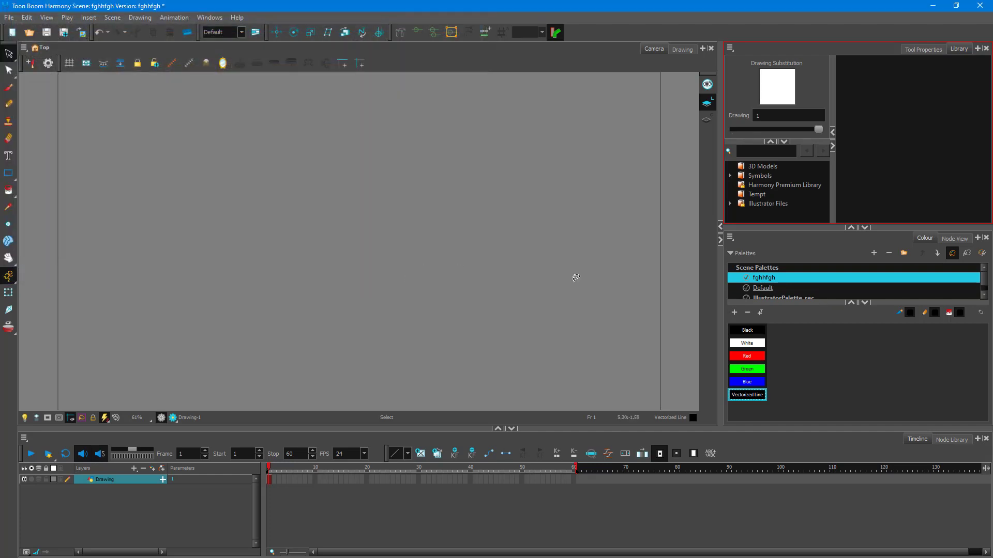
{"action": "left_click", "coordinate": [771, 203]}
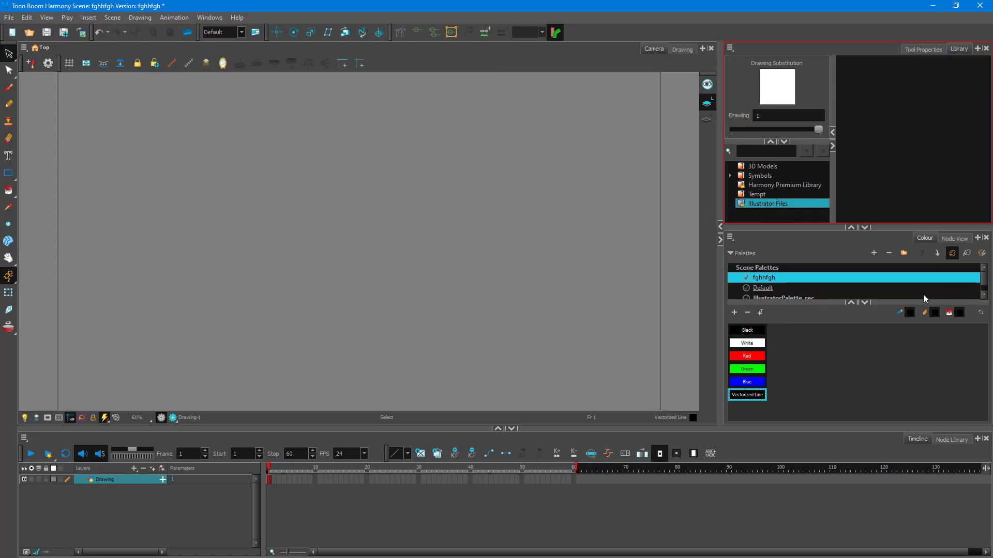
Give Illustrator Files Right To Modify, then import Ghost.ai into it as the template Ghost.tpl
{"action": "right_click", "coordinate": [771, 205]}
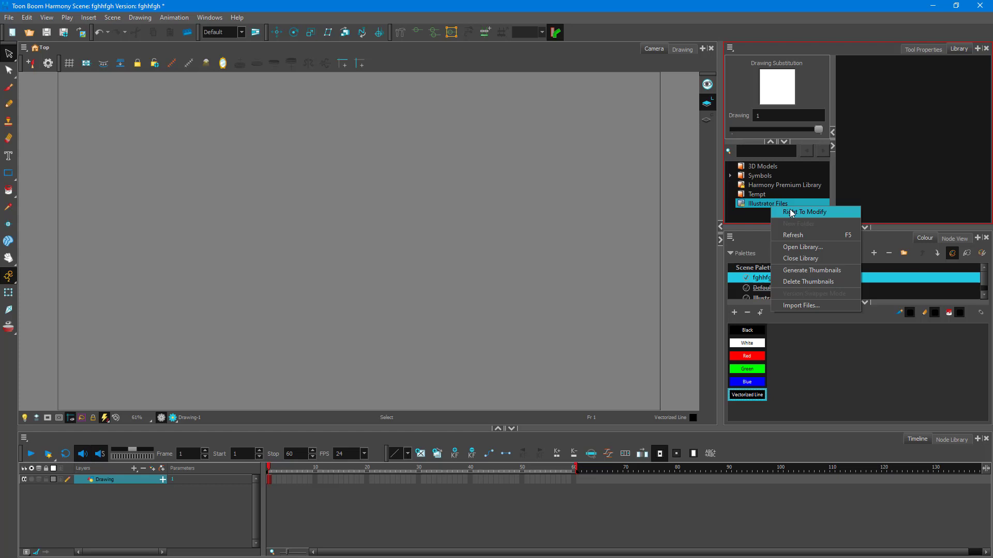
{"action": "left_click", "coordinate": [790, 212]}
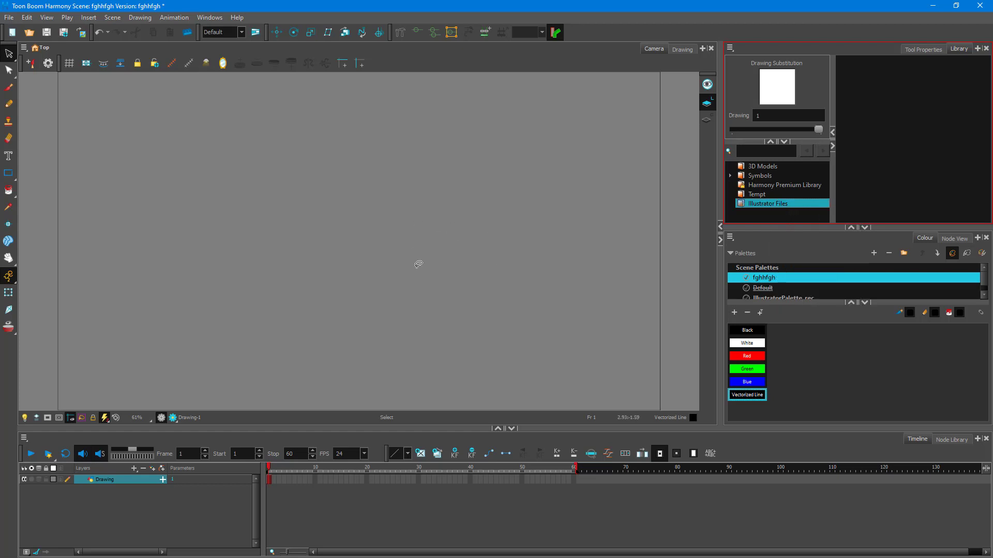
{"action": "left_click", "coordinate": [8, 17]}
{"action": "mouse_move", "coordinate": [59, 156]}
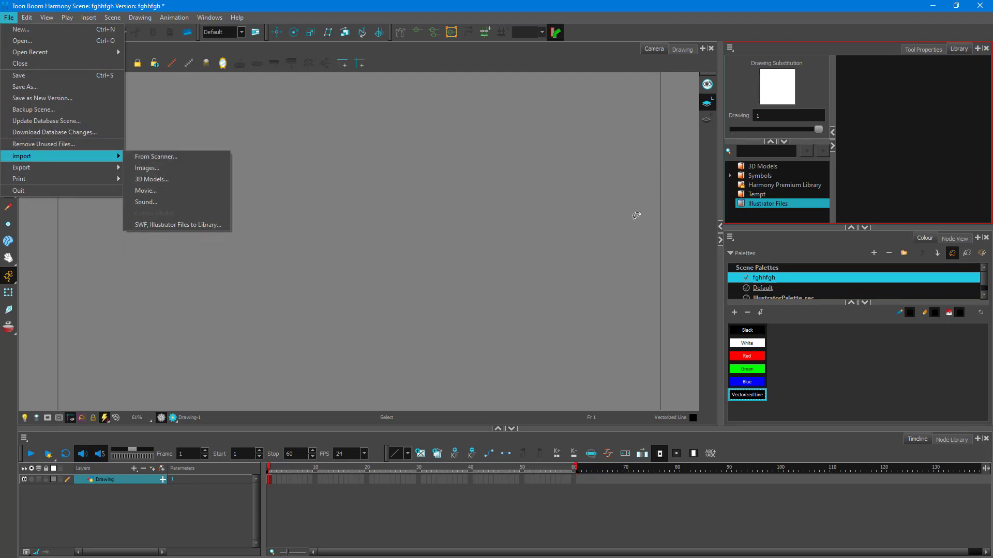
{"action": "left_click", "coordinate": [168, 225]}
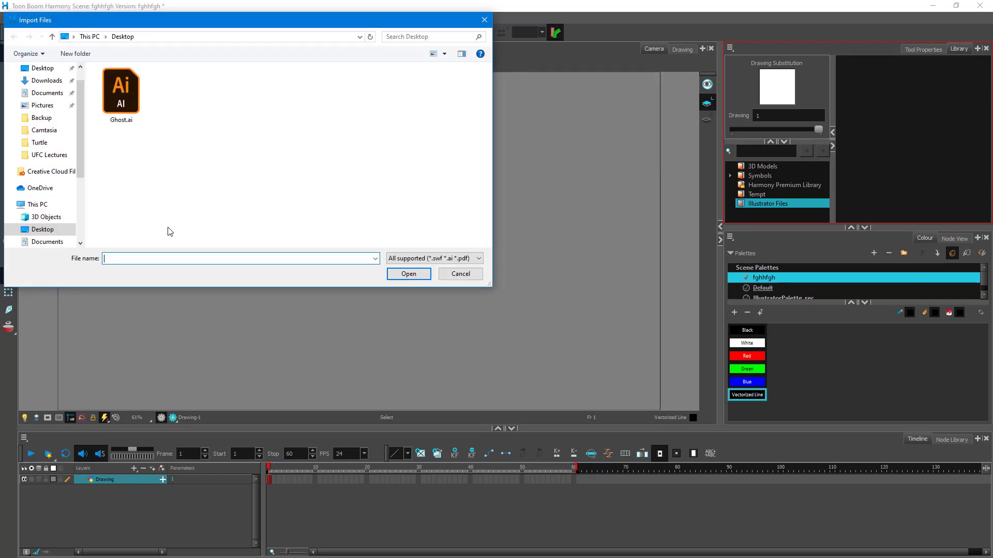
{"action": "left_click", "coordinate": [113, 117]}
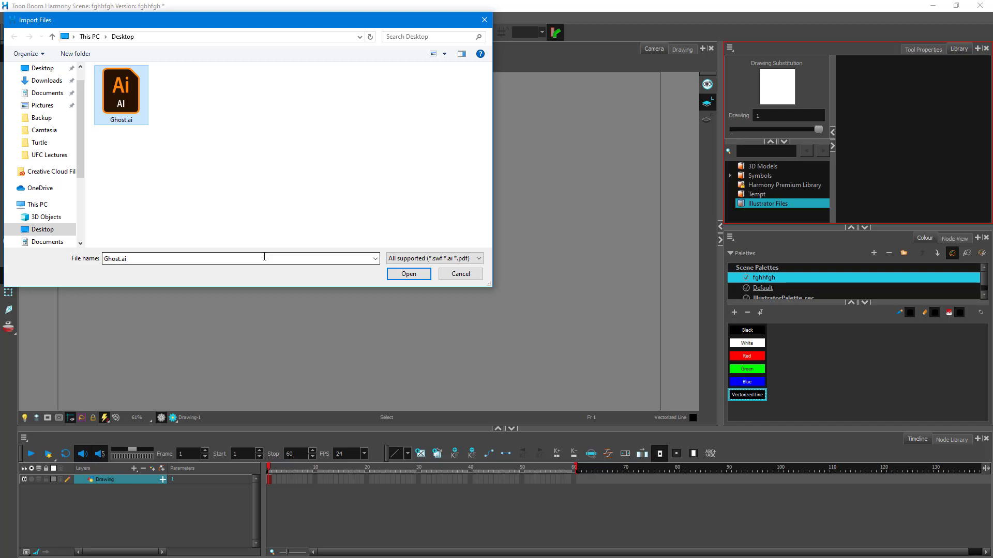
{"action": "left_click", "coordinate": [406, 274]}
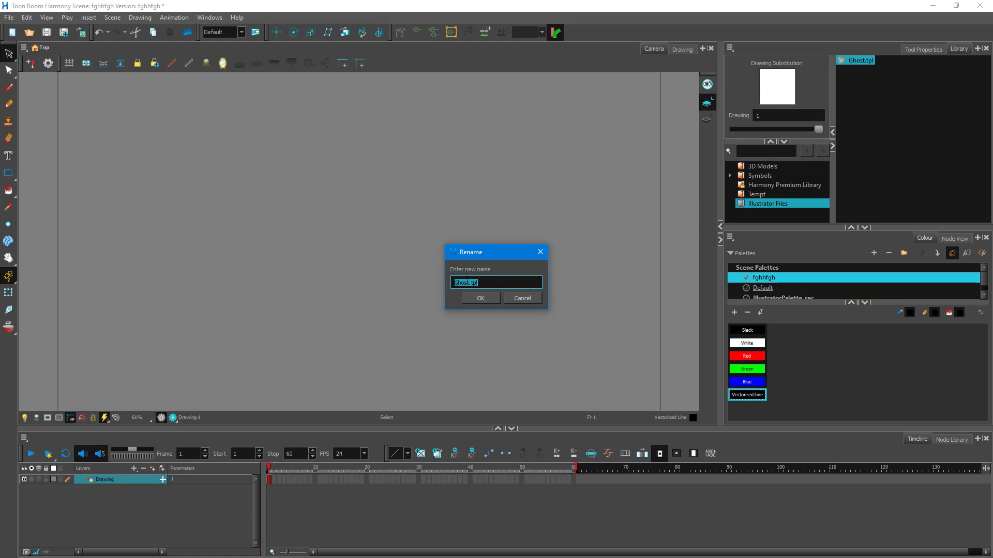
{"action": "left_click", "coordinate": [477, 283]}
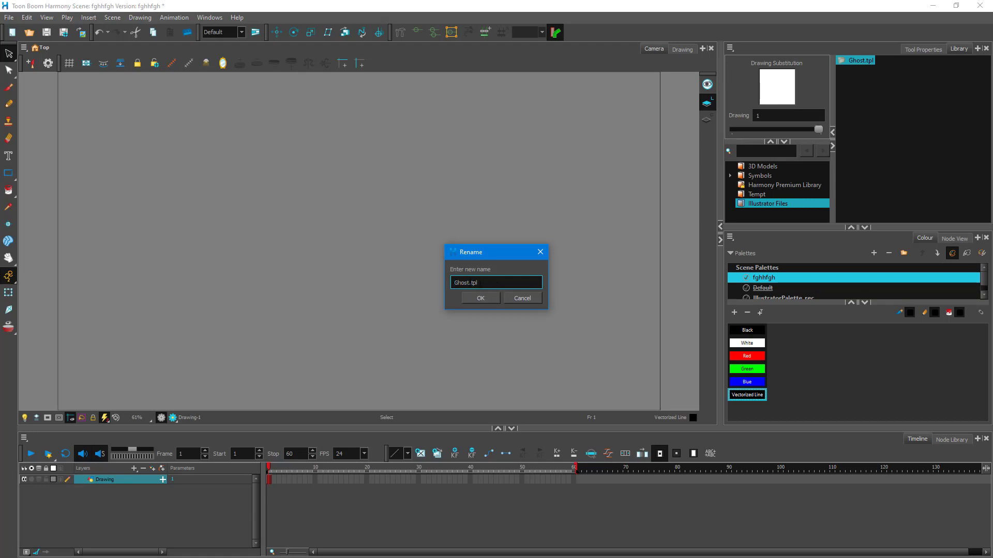
{"action": "left_click", "coordinate": [481, 298]}
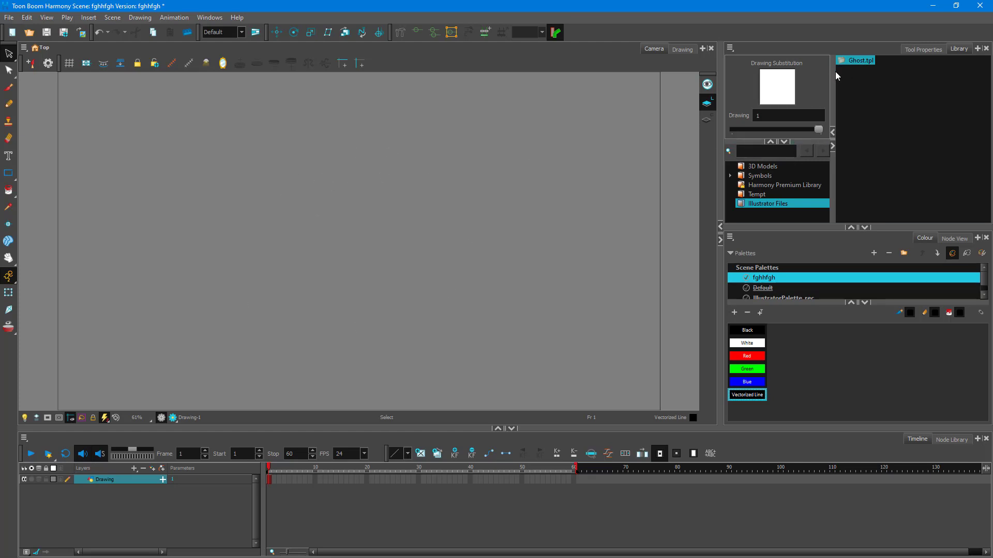
Drag Ghost.tpl into the Camera view and enlarge the ghost about 2.6 times
{"action": "mouse_move", "coordinate": [856, 60]}
{"action": "left_mouse_down"}
{"action": "mouse_move", "coordinate": [428, 293]}
{"action": "mouse_move", "coordinate": [334, 217]}
{"action": "left_mouse_up"}
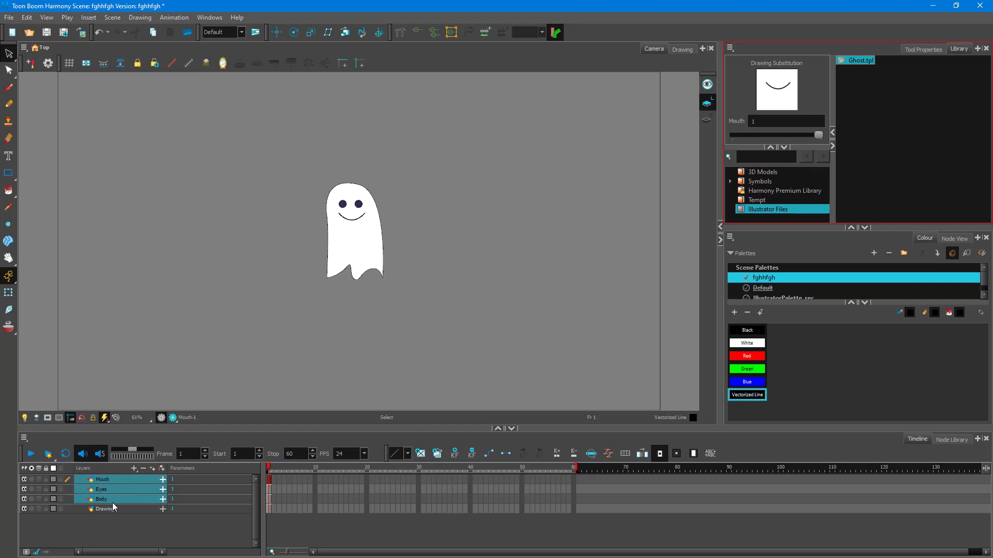
{"action": "mouse_move", "coordinate": [259, 234]}
{"action": "left_mouse_down"}
{"action": "mouse_move", "coordinate": [350, 361]}
{"action": "mouse_move", "coordinate": [331, 362]}
{"action": "left_mouse_up"}
{"action": "left_click_drag", "start_coordinate": [387, 285], "coordinate": [495, 457]}
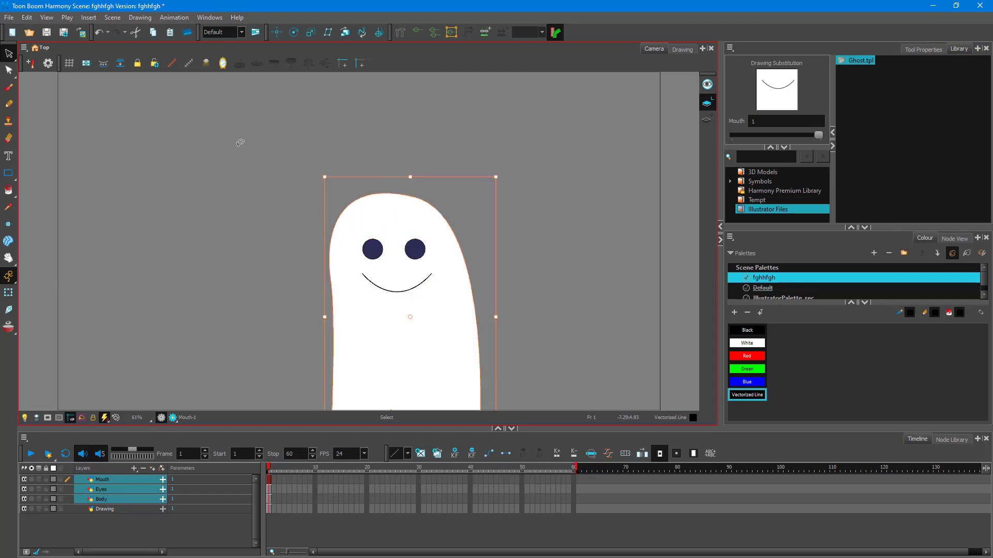
Reselect the ghost, nudge it upward and shrink it slightly to fit the frame
{"action": "left_click_drag", "start_coordinate": [240, 140], "coordinate": [487, 166]}
{"action": "scroll", "coordinate": [481, 199], "scroll_direction": "down", "scroll_amount": 3}
{"action": "left_click_drag", "start_coordinate": [436, 74], "coordinate": [437, 150]}
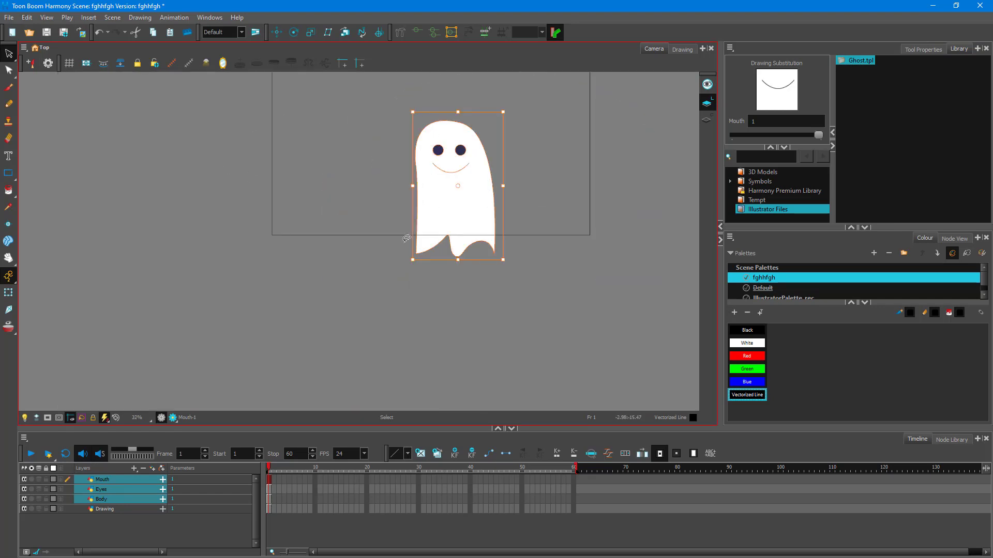
{"action": "scroll", "coordinate": [491, 104], "scroll_direction": "up", "scroll_amount": 2}
{"action": "scroll", "coordinate": [493, 123], "scroll_direction": "down", "scroll_amount": 3}
{"action": "scroll", "coordinate": [492, 123], "scroll_direction": "up", "scroll_amount": 1}
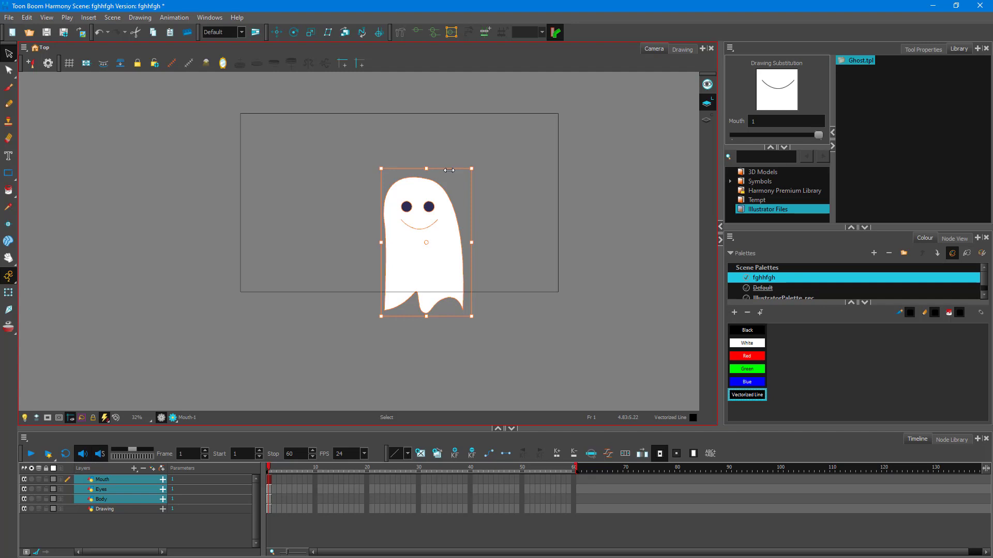
{"action": "key", "text": "Up"}
{"action": "key", "text": "Up"}
{"action": "key", "text": "Up"}
{"action": "key", "text": "Up"}
{"action": "key", "text": "Up"}
{"action": "key", "text": "Up"}
{"action": "key", "text": "Up"}
{"action": "key", "text": "Up"}
{"action": "key", "text": "Up"}
{"action": "key", "text": "Up"}
{"action": "key", "text": "Up"}
{"action": "key", "text": "Up"}
{"action": "key", "text": "Up"}
{"action": "key", "text": "Up"}
{"action": "key", "text": "Up"}
{"action": "key", "text": "Up"}
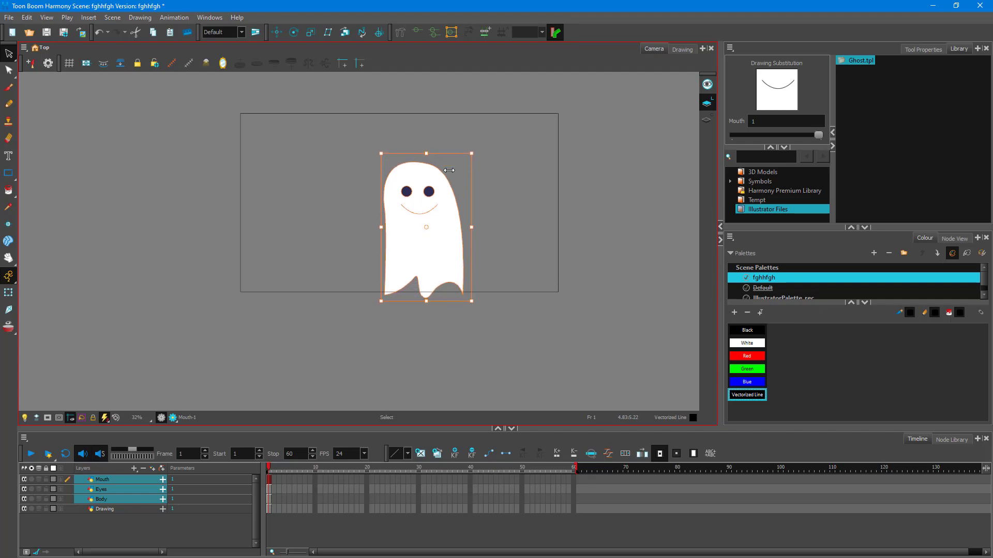
{"action": "scroll", "coordinate": [449, 173], "scroll_direction": "up", "scroll_amount": 3}
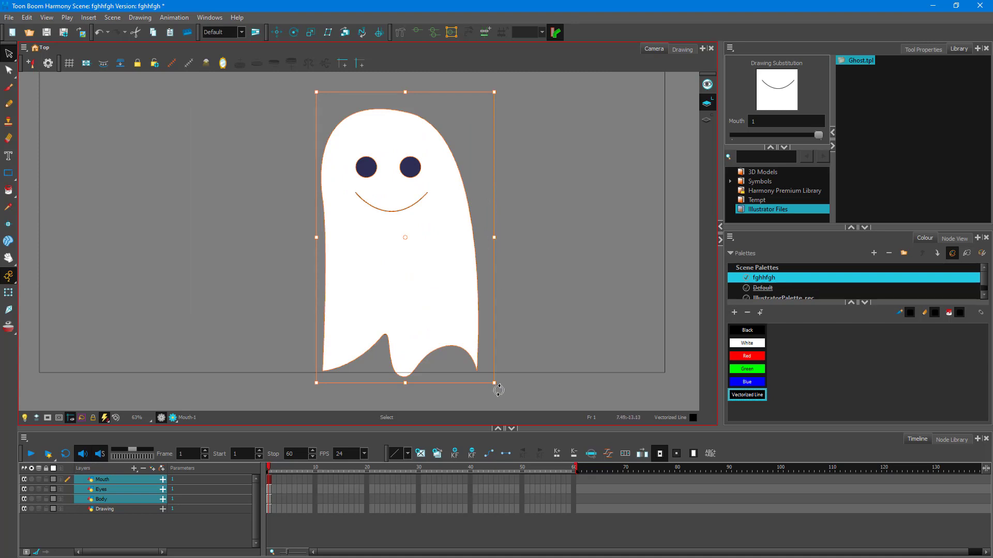
{"action": "left_click_drag", "start_coordinate": [494, 384], "coordinate": [444, 347]}
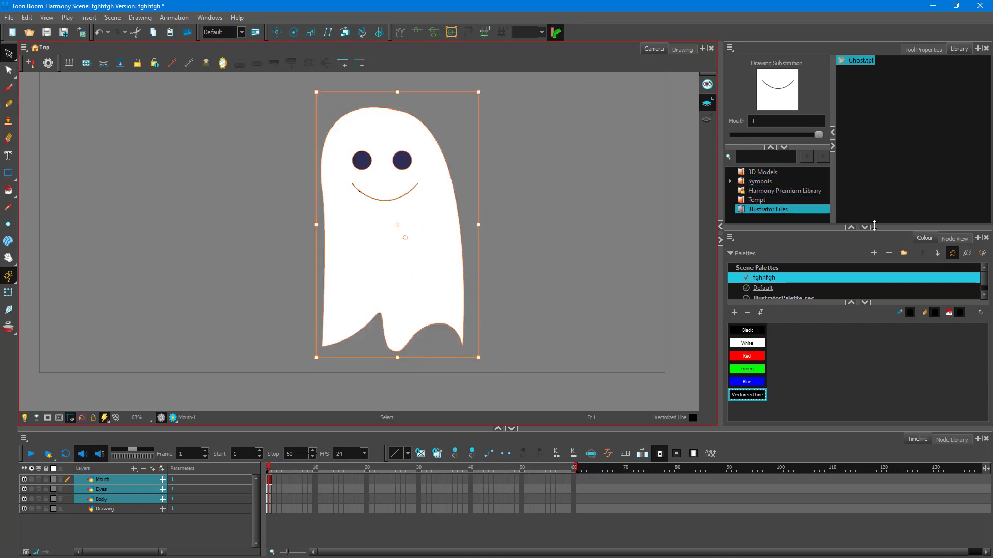
Rearrange the colour and library panels and return to the Select tool
{"action": "left_click", "coordinate": [851, 227]}
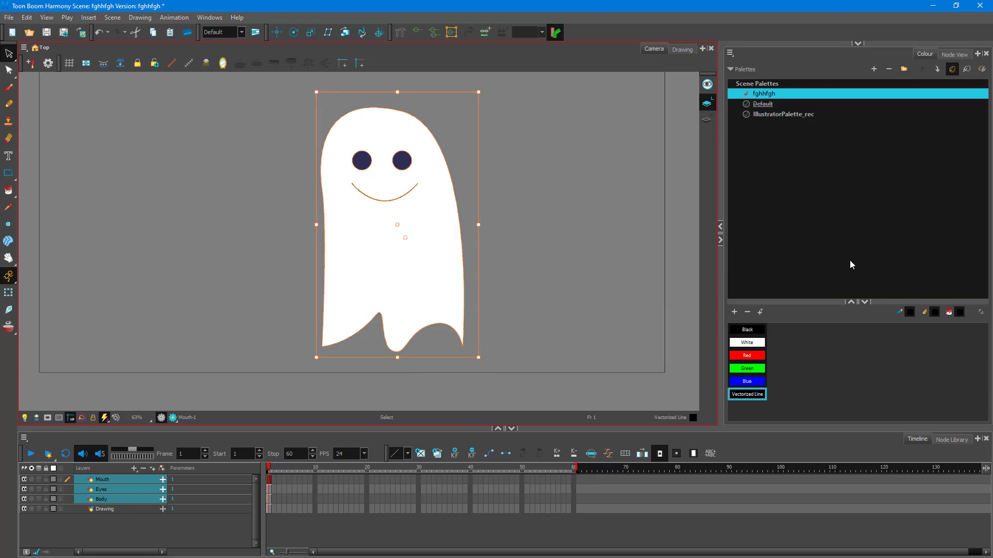
{"action": "left_click", "coordinate": [852, 302]}
{"action": "left_click", "coordinate": [9, 70]}
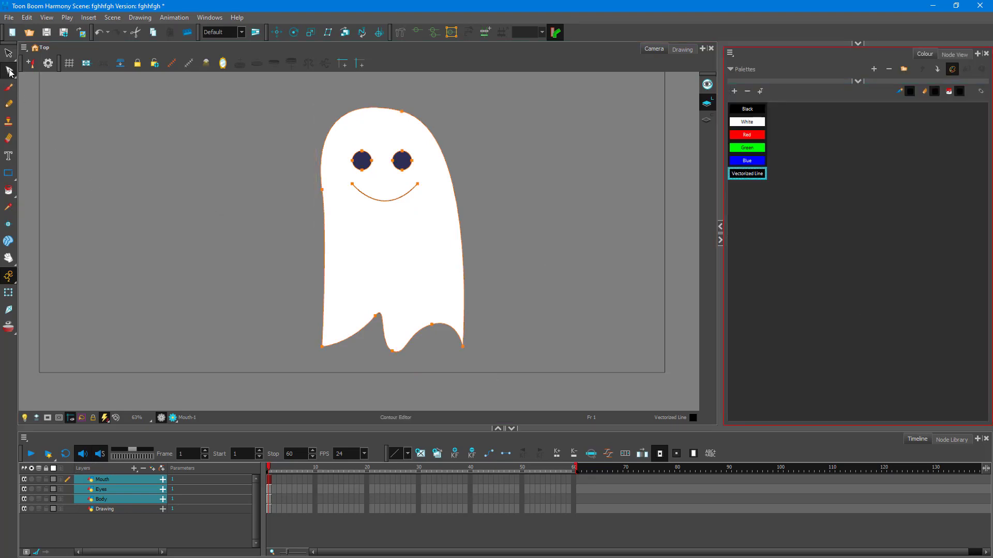
{"action": "left_click", "coordinate": [9, 54]}
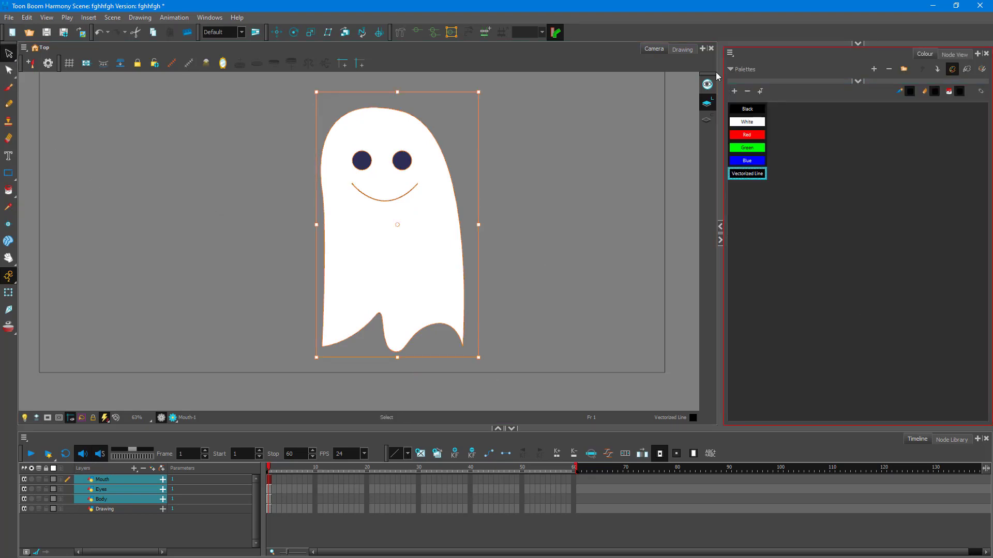
{"action": "left_click", "coordinate": [858, 81]}
{"action": "left_click", "coordinate": [858, 44]}
{"action": "left_click", "coordinate": [864, 228]}
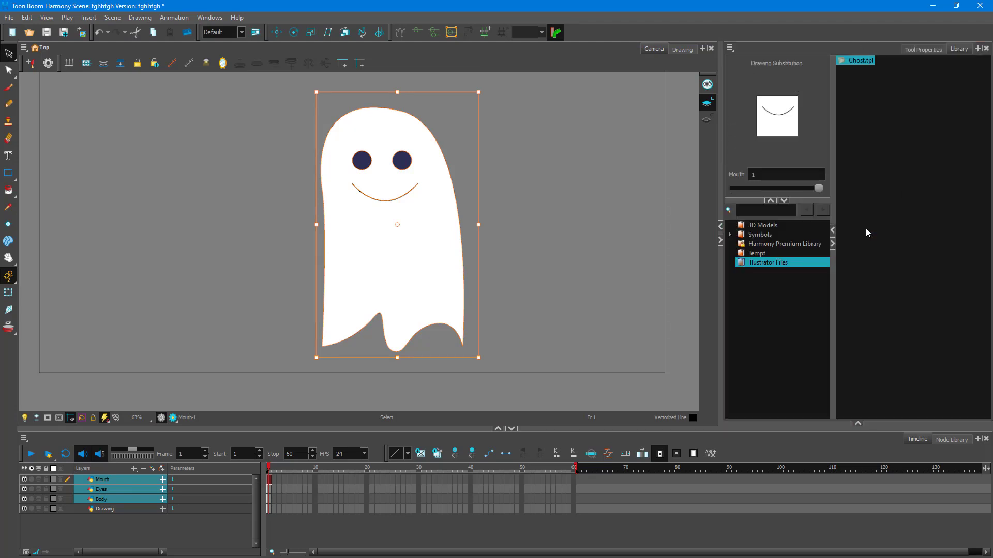
Give the whole ghost a thick black outline: Maximum Size 16.8, Tapered Beginning Thickness Stencil preset
{"action": "left_click", "coordinate": [915, 48]}
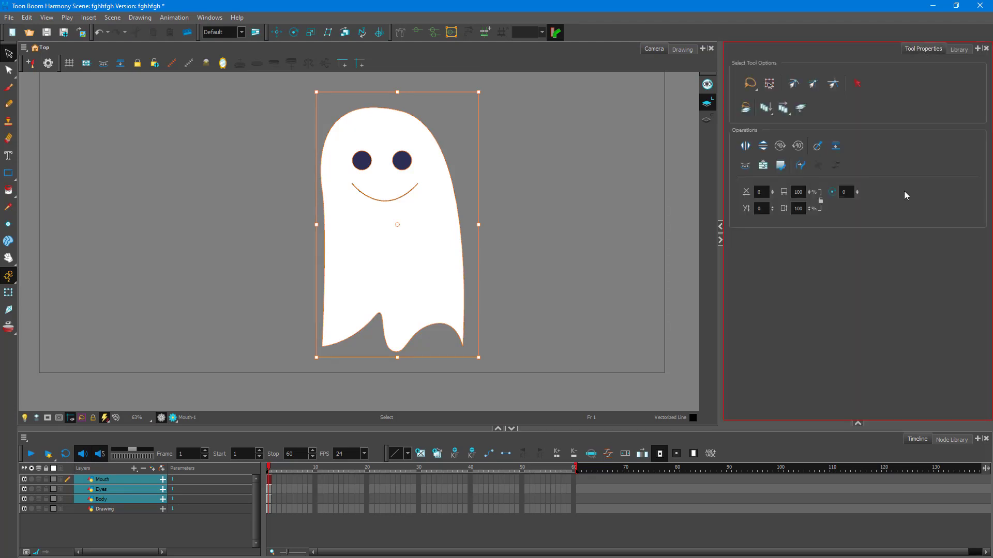
{"action": "left_click", "coordinate": [280, 169]}
{"action": "left_click", "coordinate": [341, 168]}
{"action": "mouse_move", "coordinate": [275, 253]}
{"action": "left_mouse_down"}
{"action": "mouse_move", "coordinate": [590, 139]}
{"action": "mouse_move", "coordinate": [348, 250]}
{"action": "left_mouse_up"}
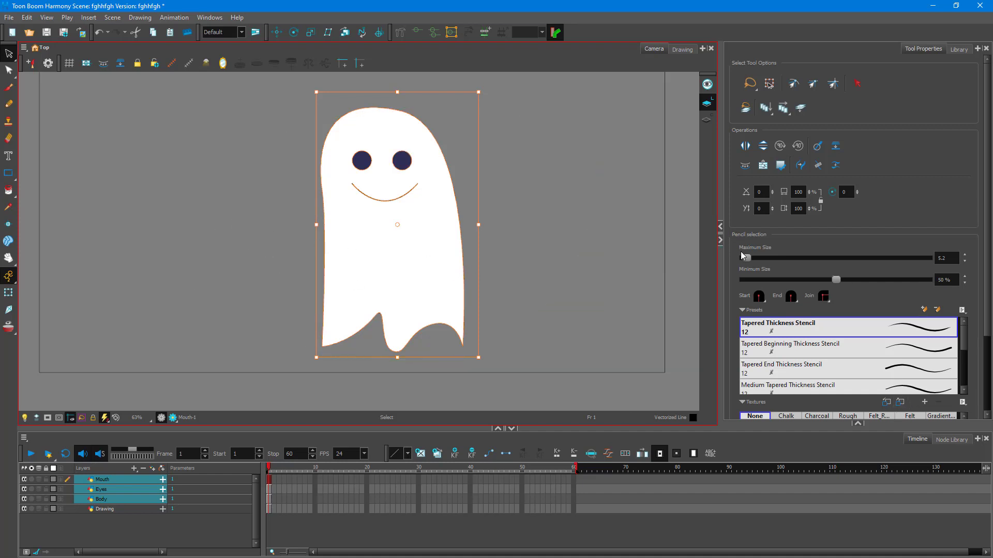
{"action": "mouse_move", "coordinate": [747, 258]}
{"action": "left_mouse_down"}
{"action": "mouse_move", "coordinate": [761, 258]}
{"action": "mouse_move", "coordinate": [751, 258]}
{"action": "left_mouse_up"}
{"action": "left_click", "coordinate": [905, 357]}
{"action": "left_click", "coordinate": [568, 208]}
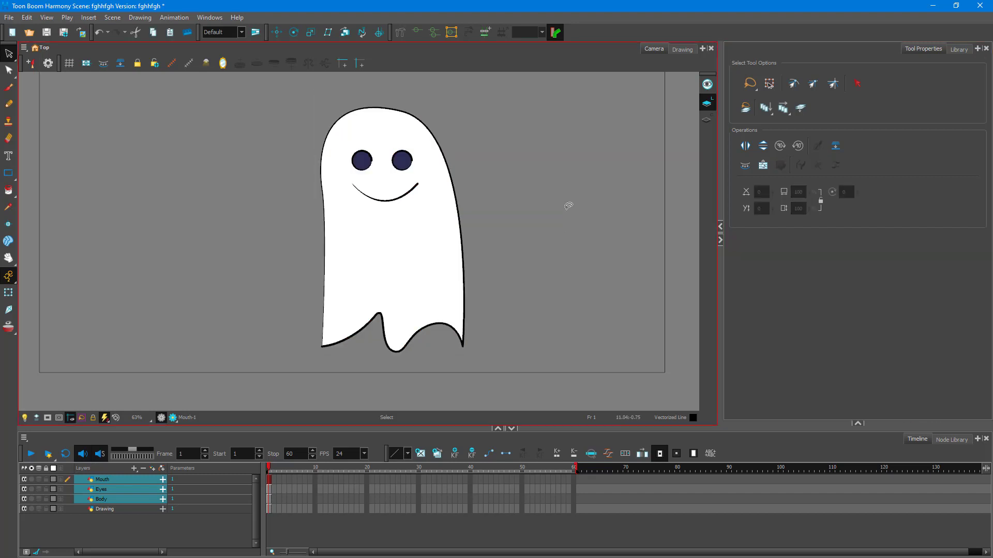